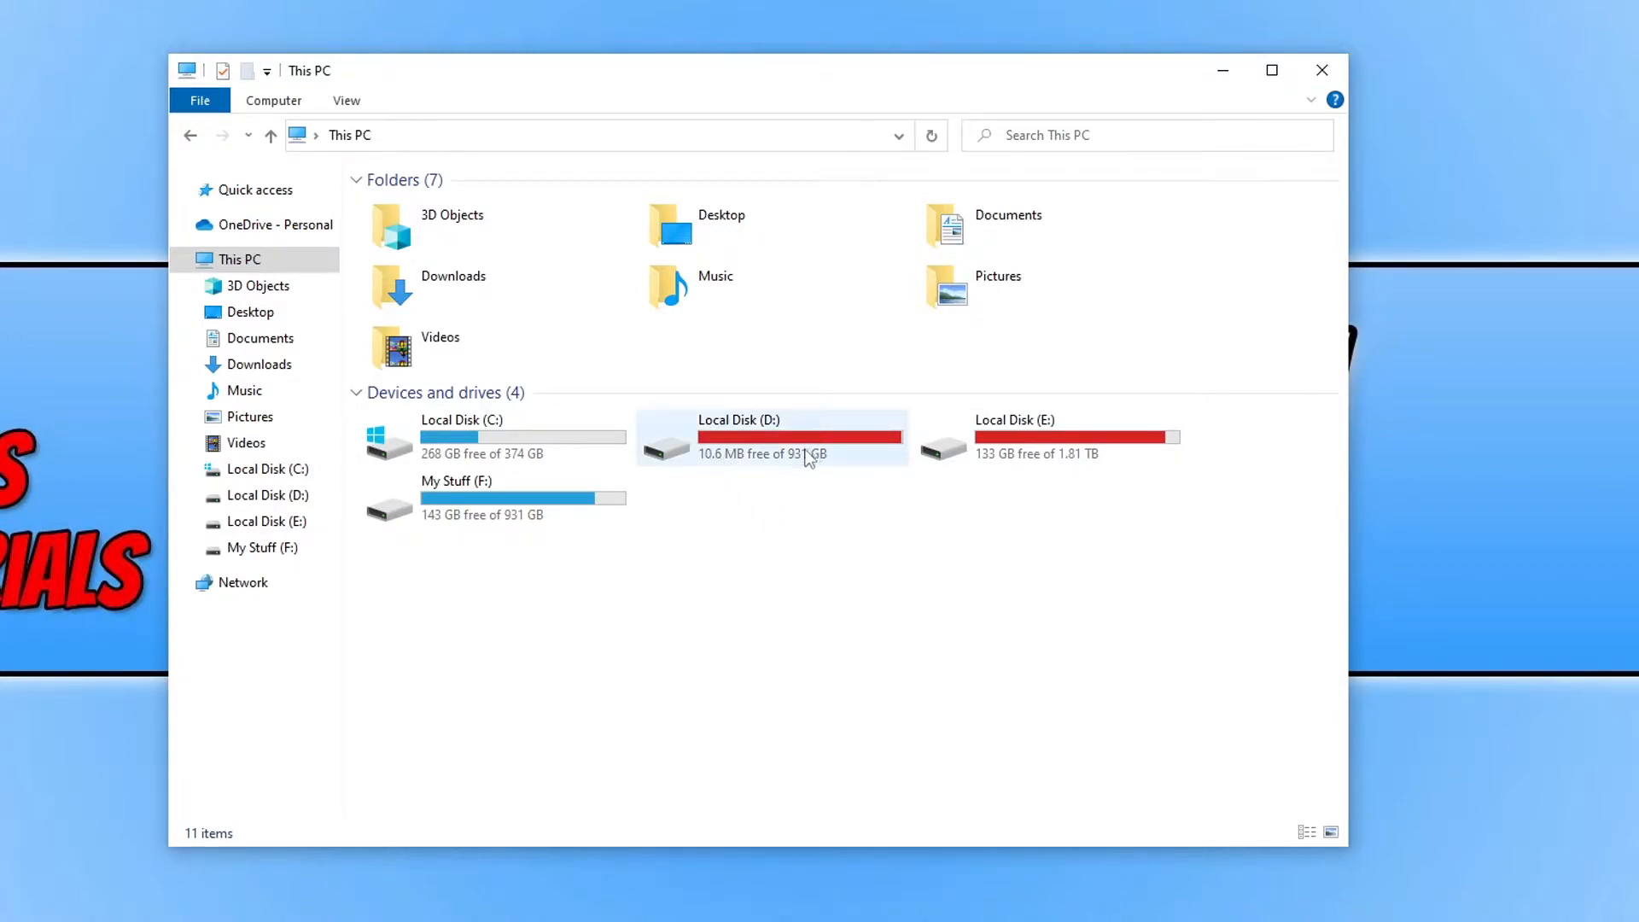
# Show the contents of Local Disk (D:) from This PC.
pyautogui.doubleClick(770, 442)
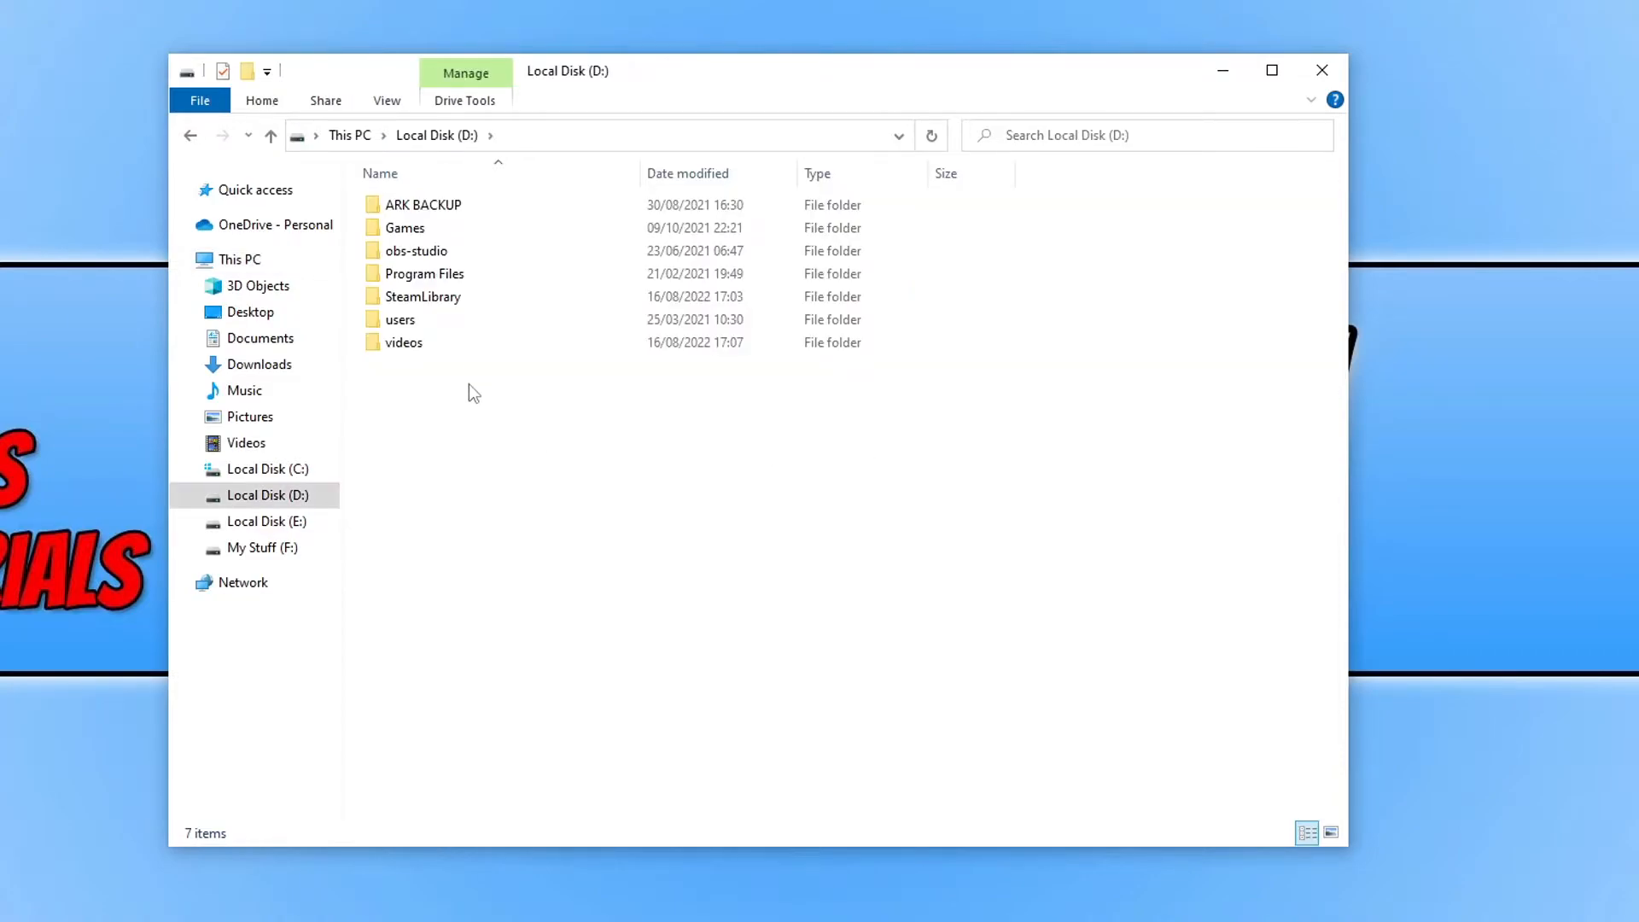
# Delete the Enlisted folder from D:\Games\Other.
pyautogui.doubleClick(430, 230)
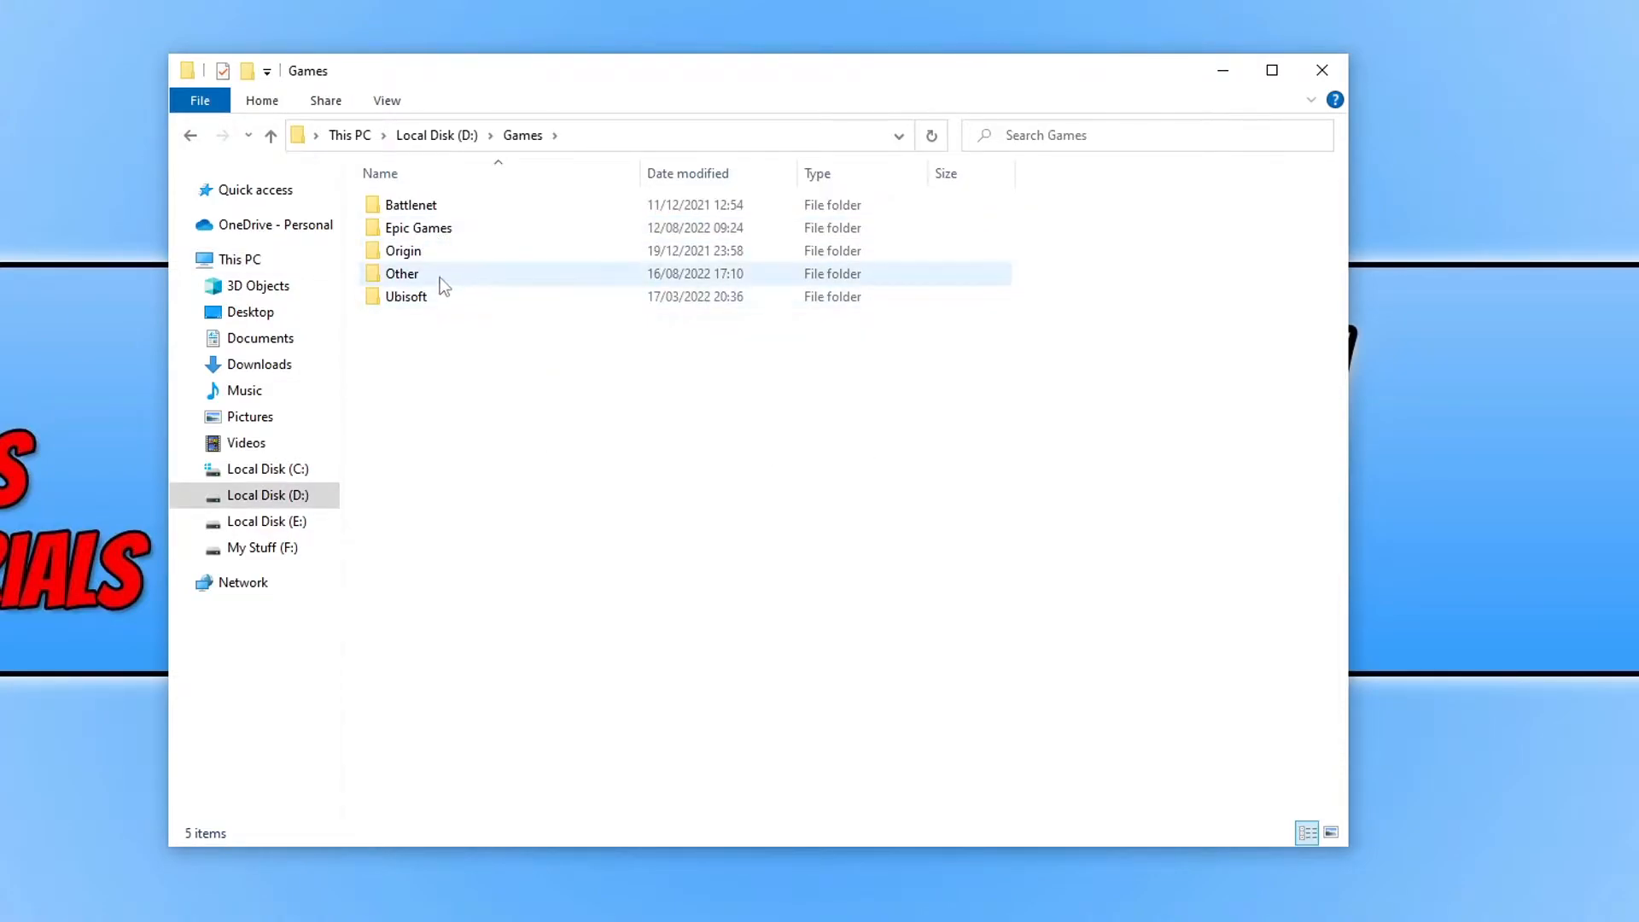
pyautogui.doubleClick(441, 277)
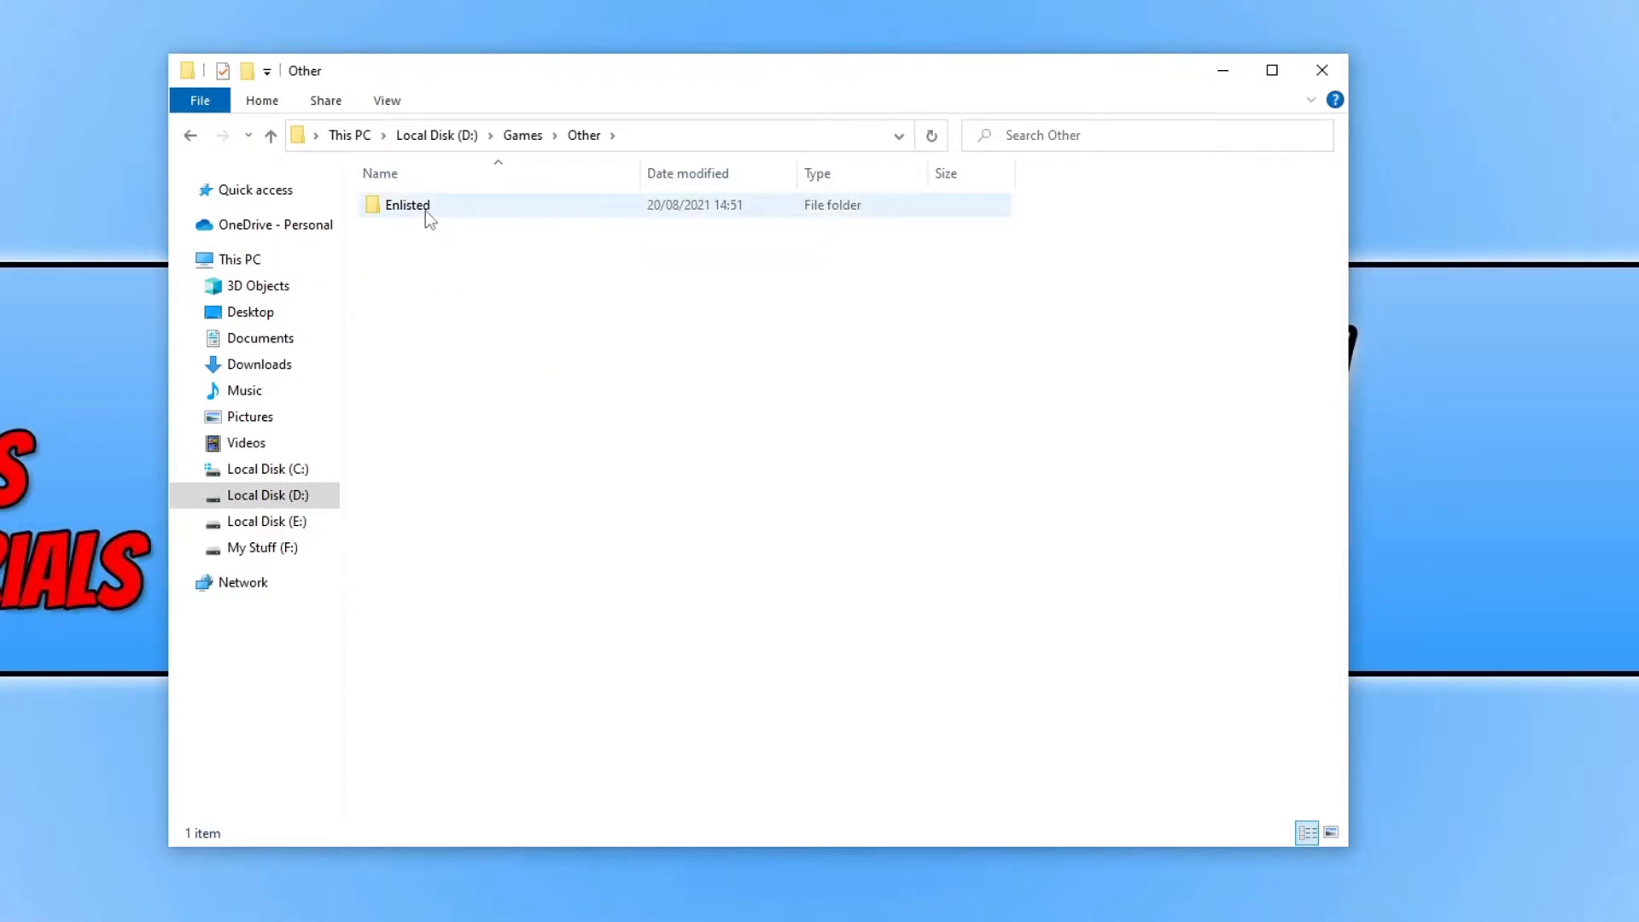
pyautogui.moveTo(408, 208)
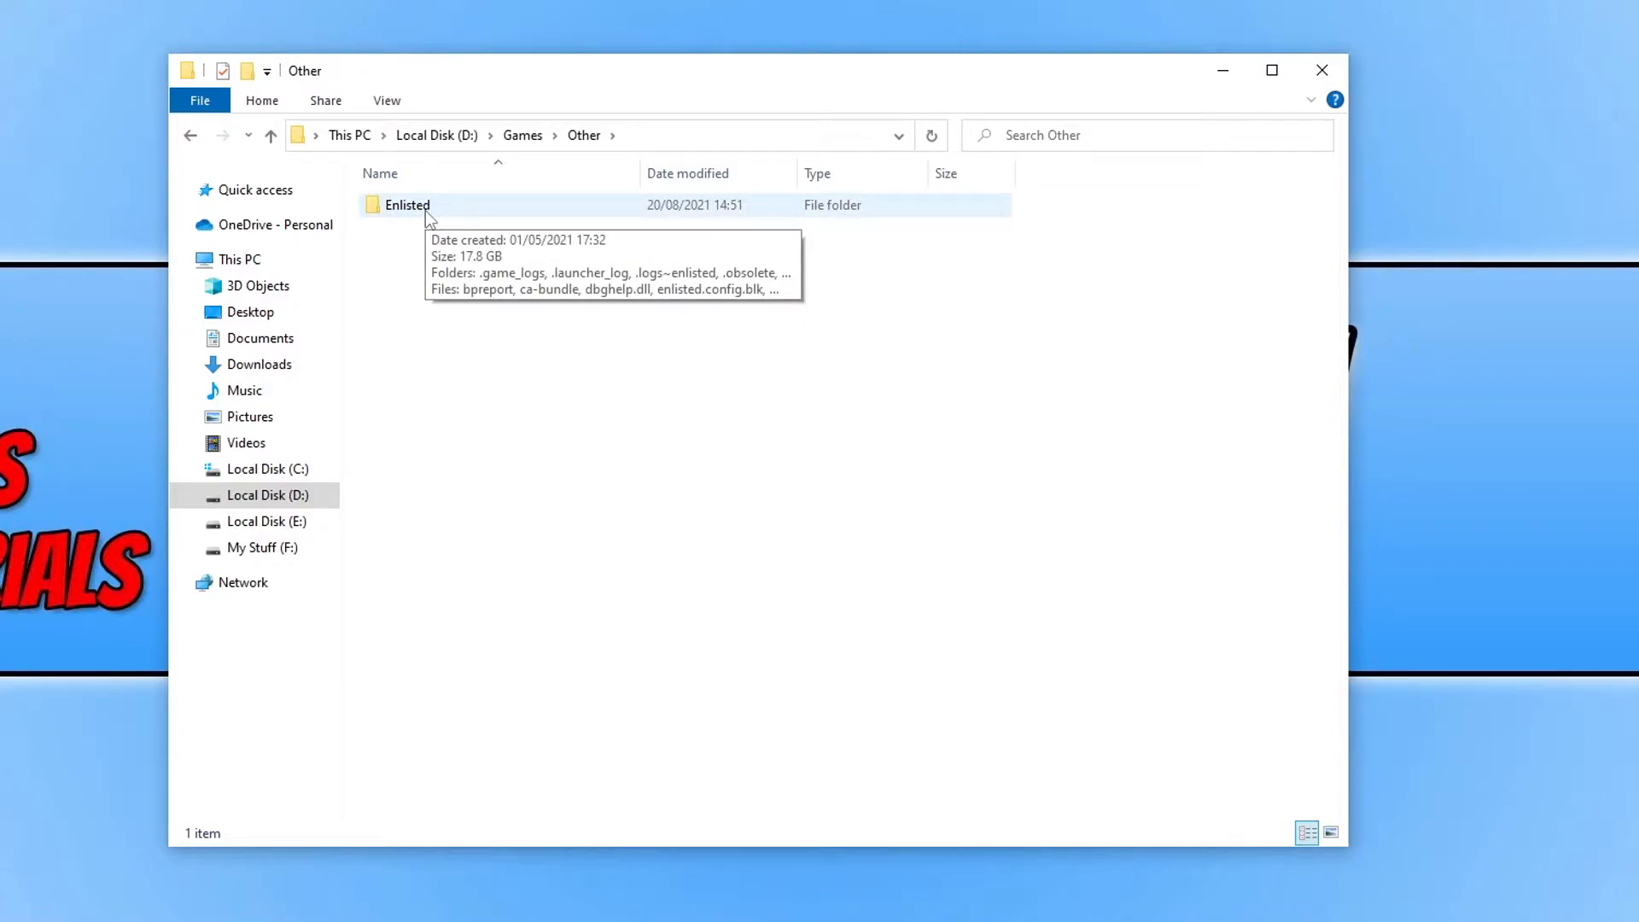
pyautogui.click(425, 211)
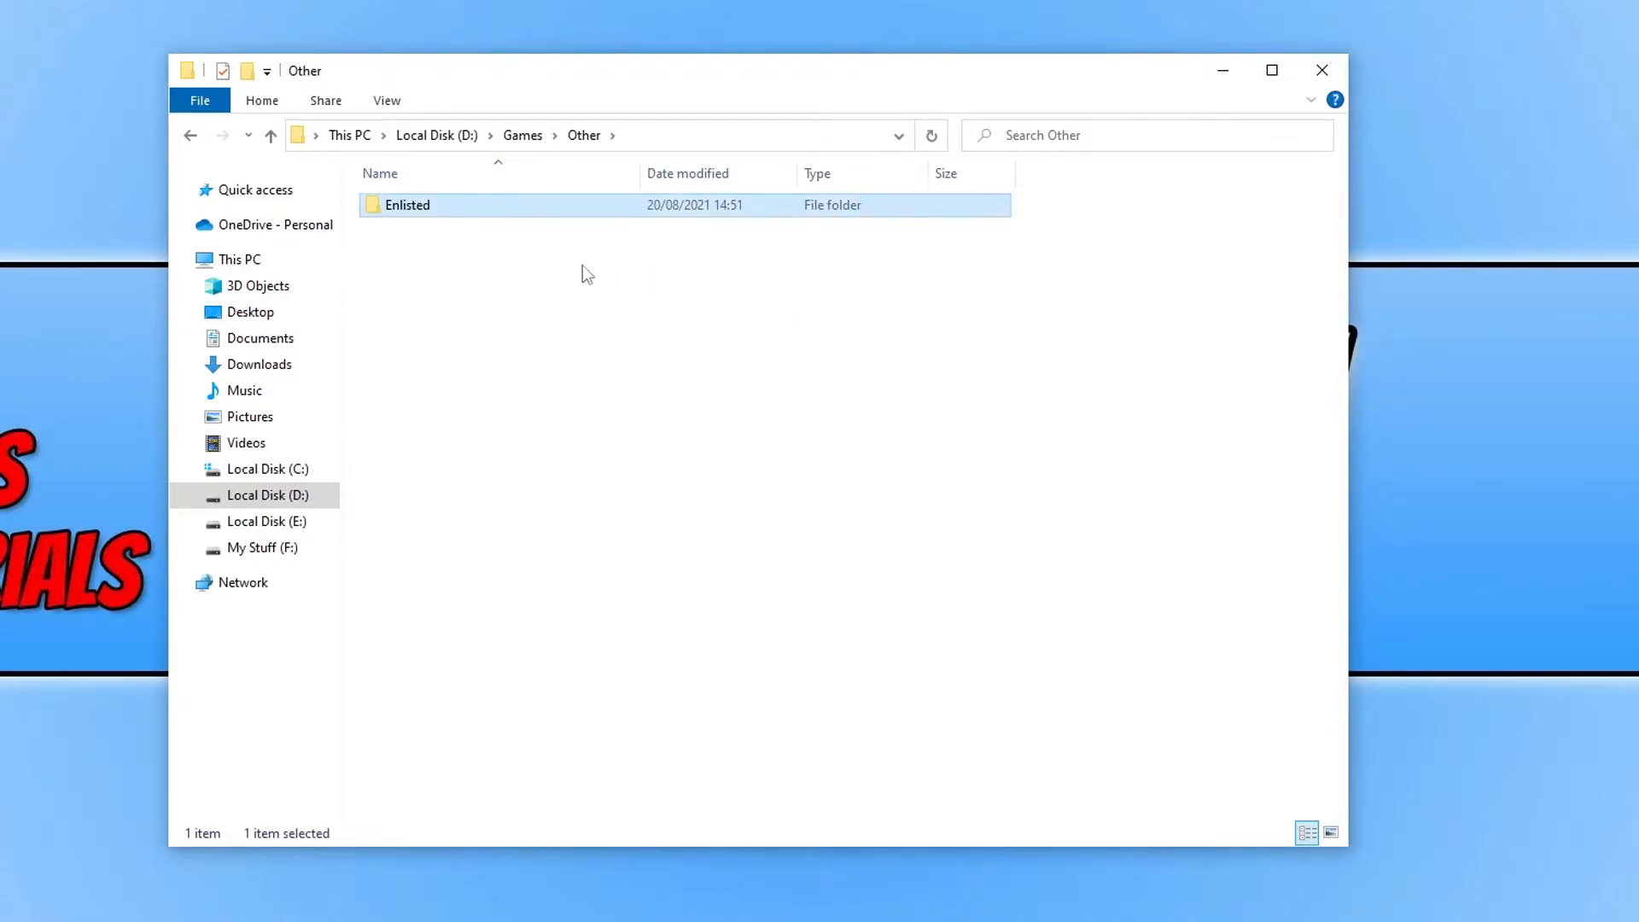
pyautogui.rightClick(425, 213)
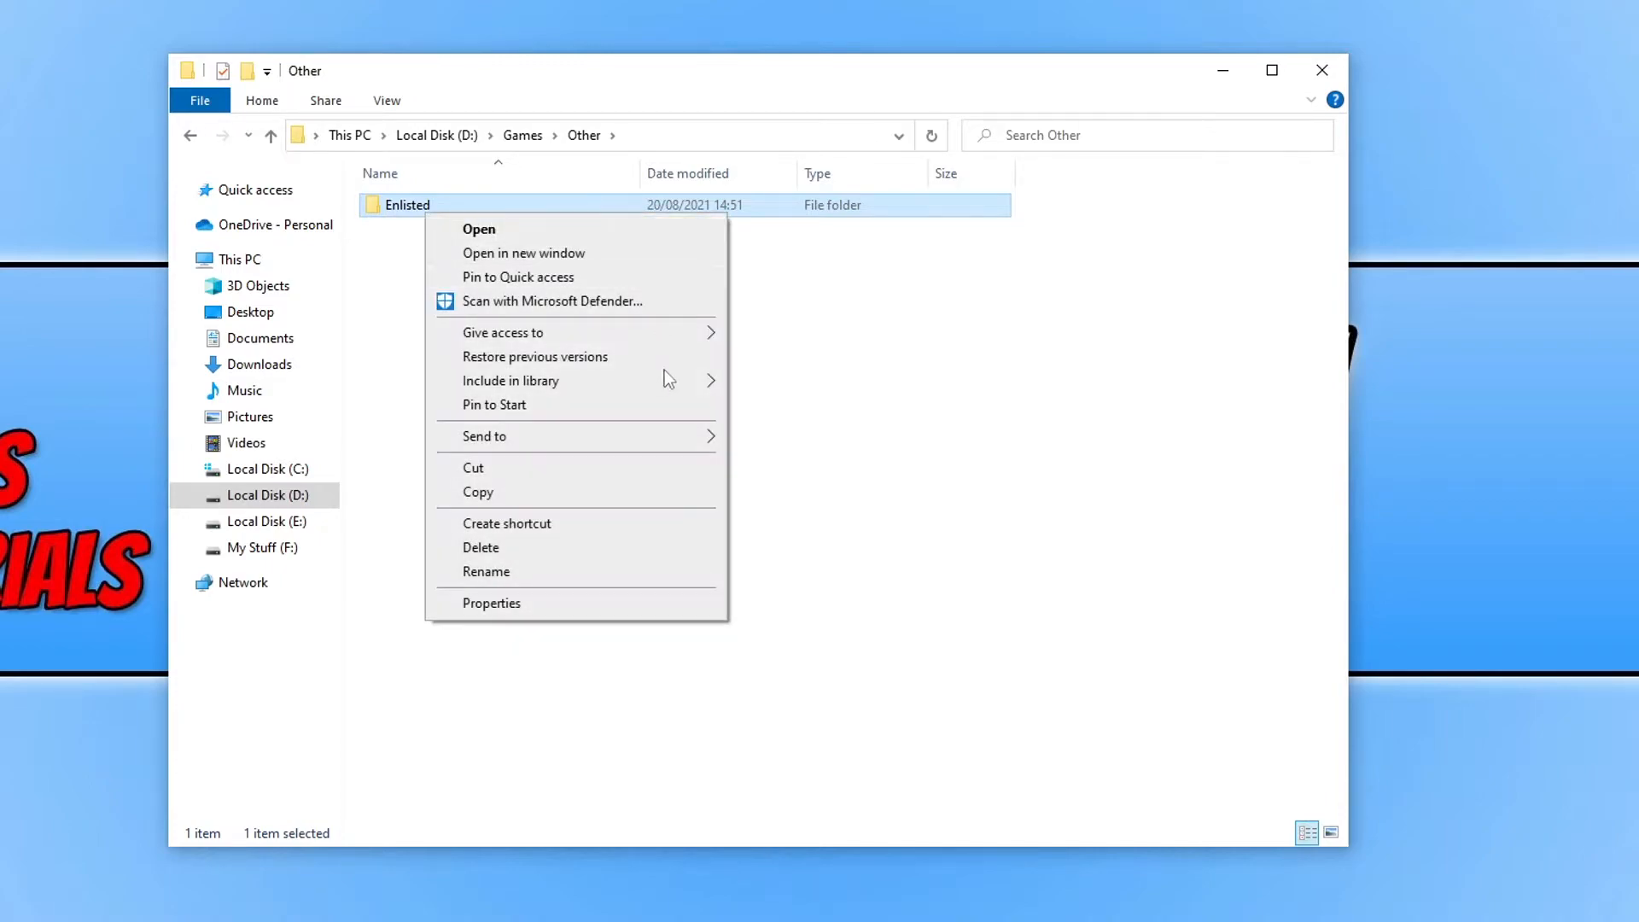
pyautogui.click(528, 545)
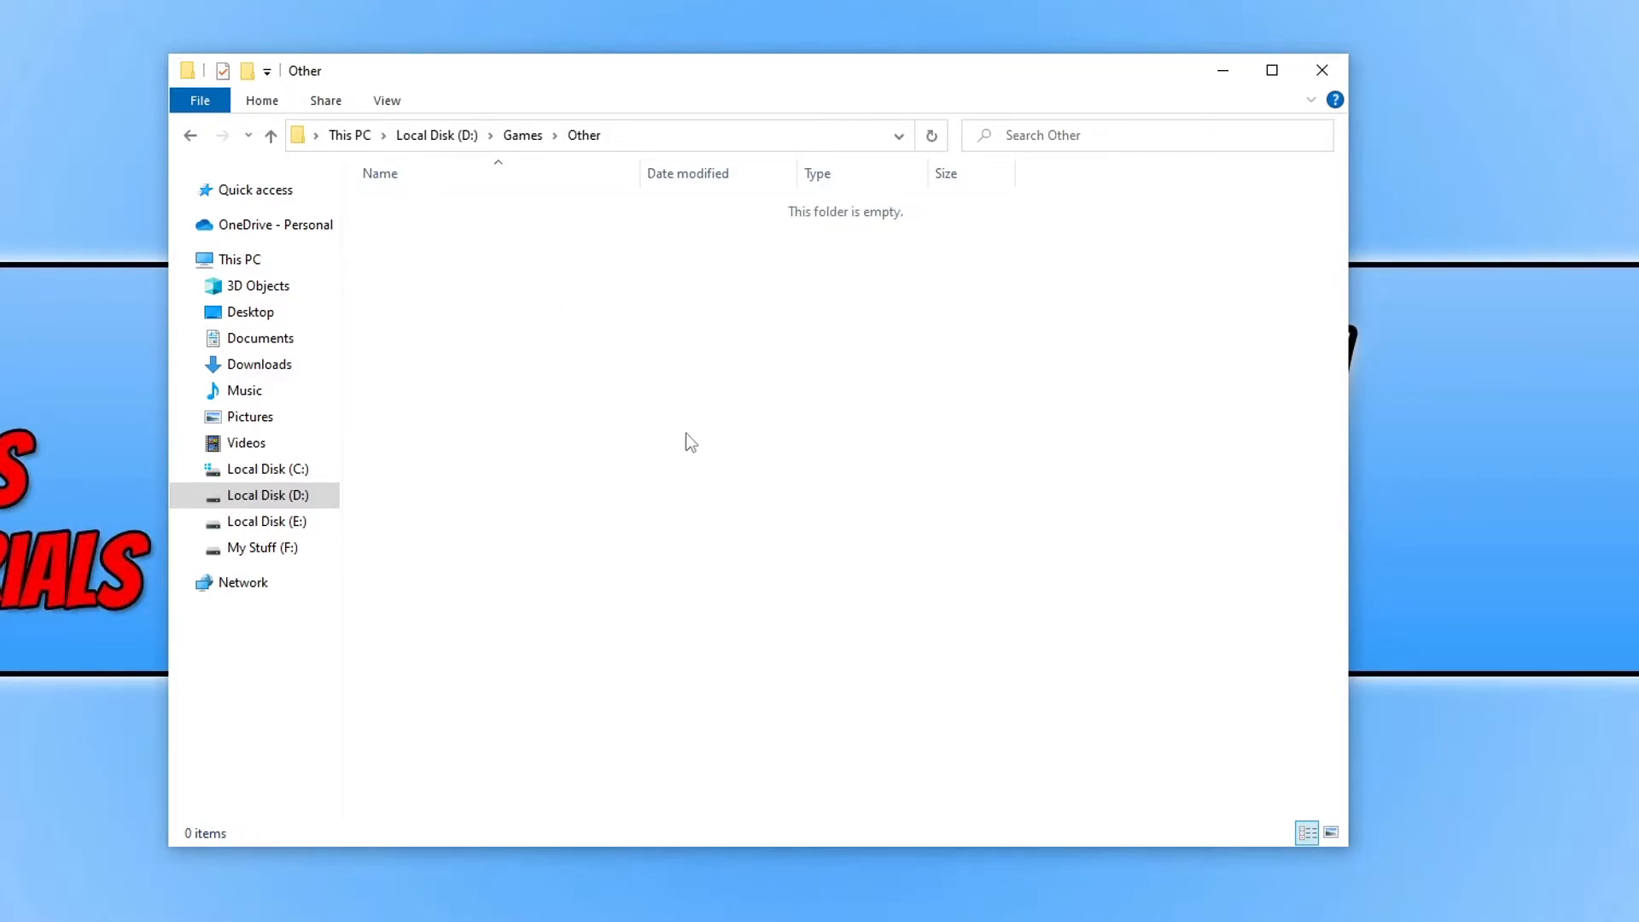
pyautogui.click(240, 260)
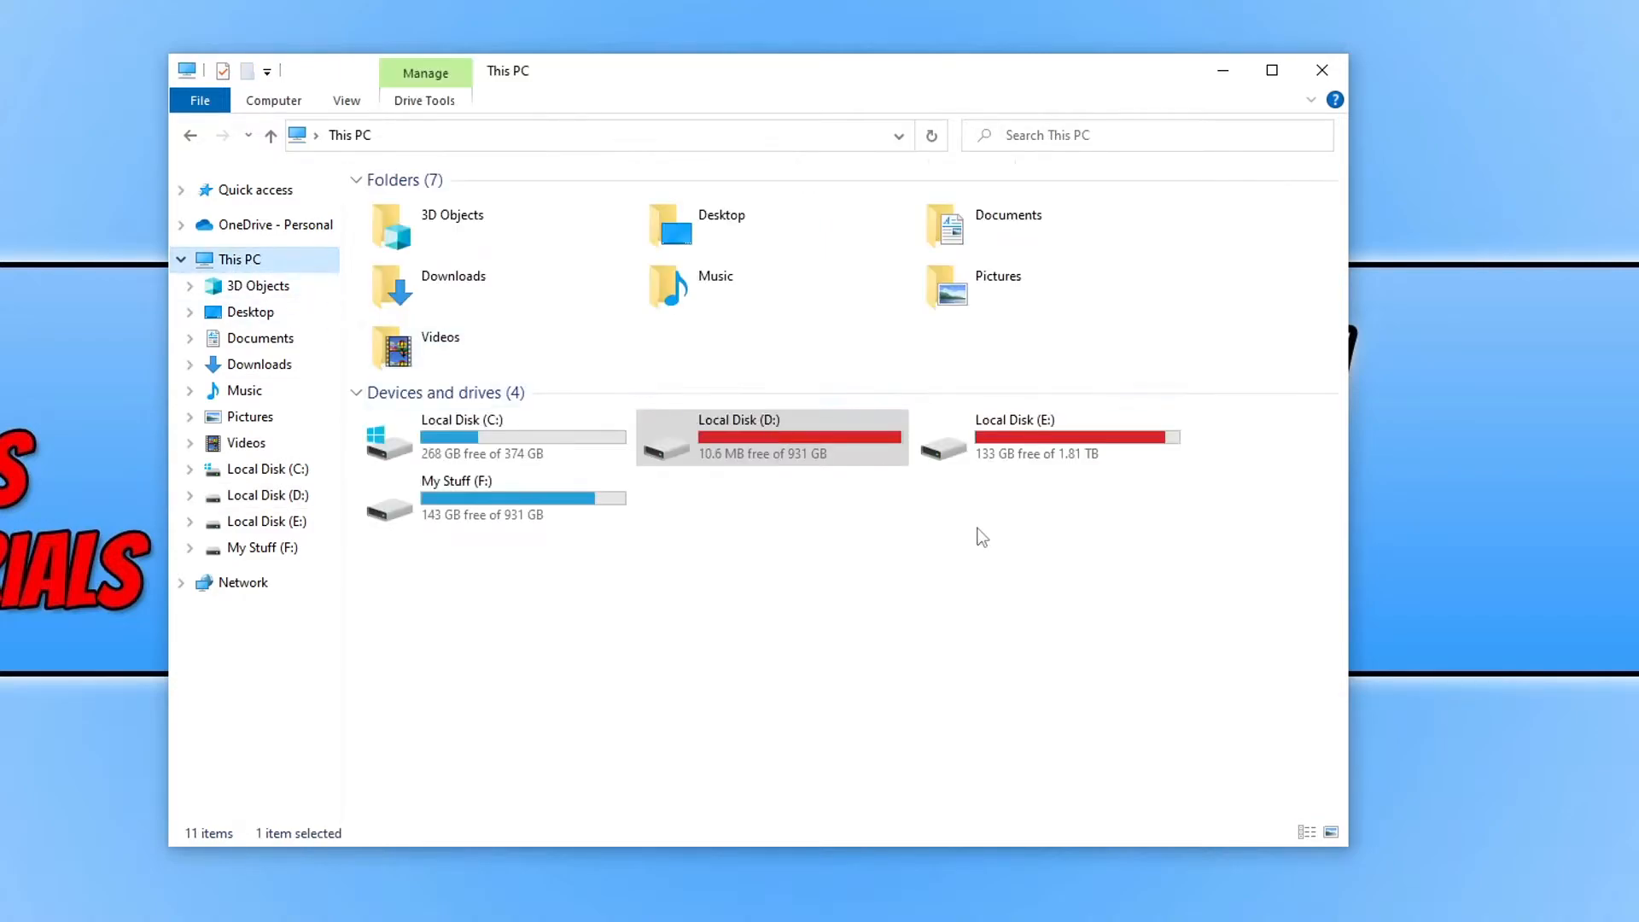
pyautogui.rightClick(722, 546)
pyautogui.click(788, 635)
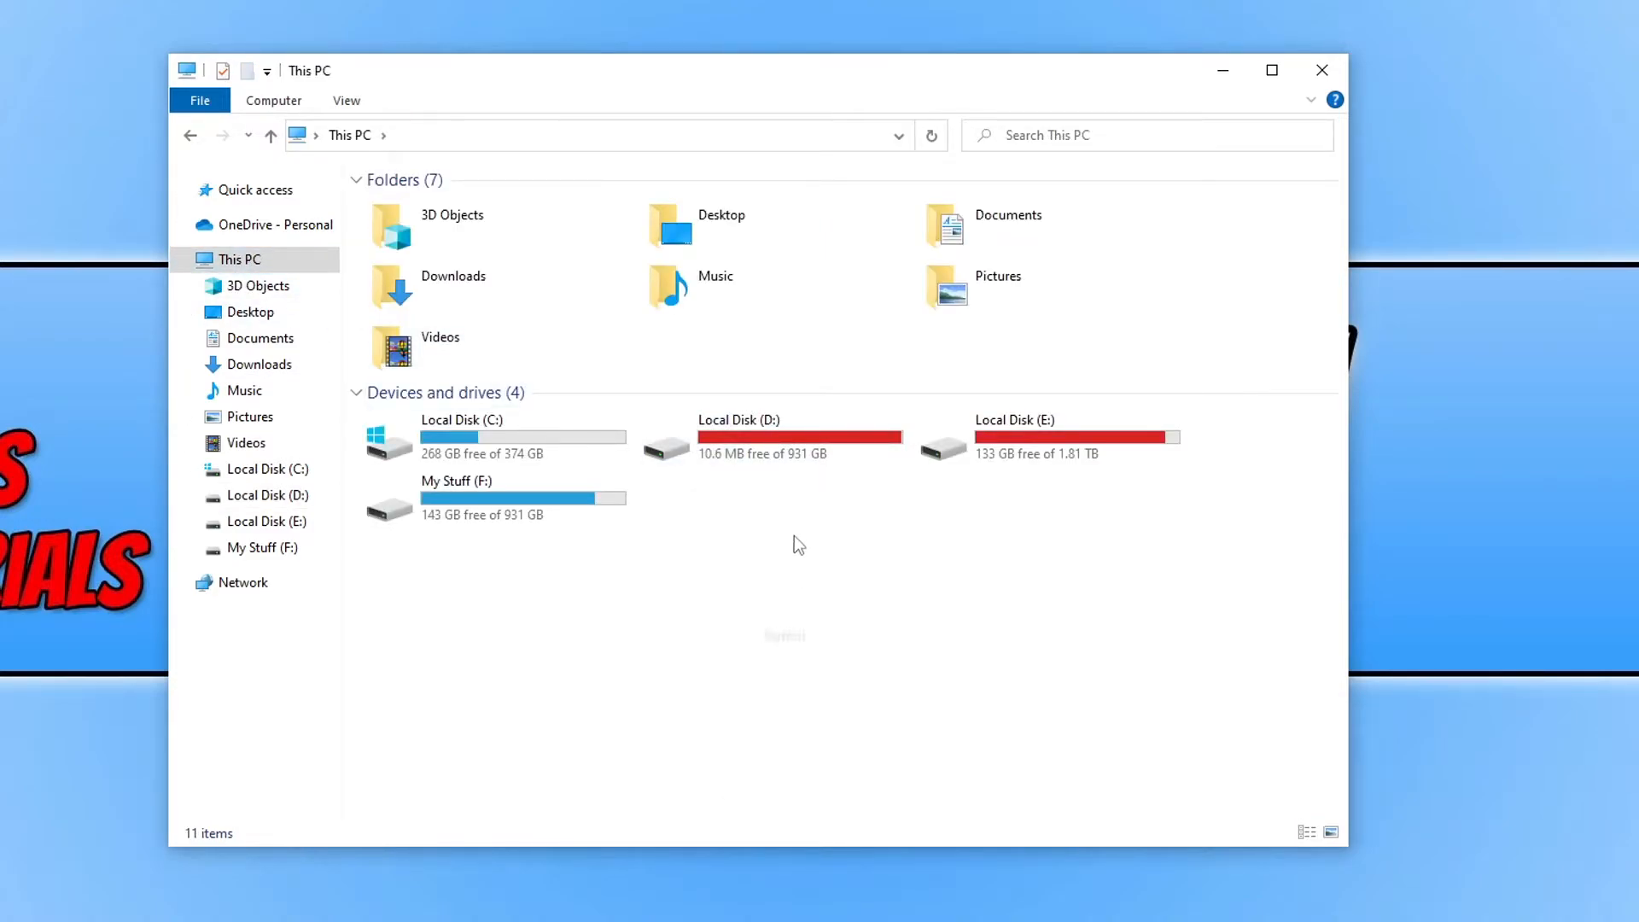
pyautogui.rightClick(734, 531)
pyautogui.click(788, 611)
pyautogui.rightClick(760, 519)
pyautogui.click(852, 604)
pyautogui.rightClick(776, 522)
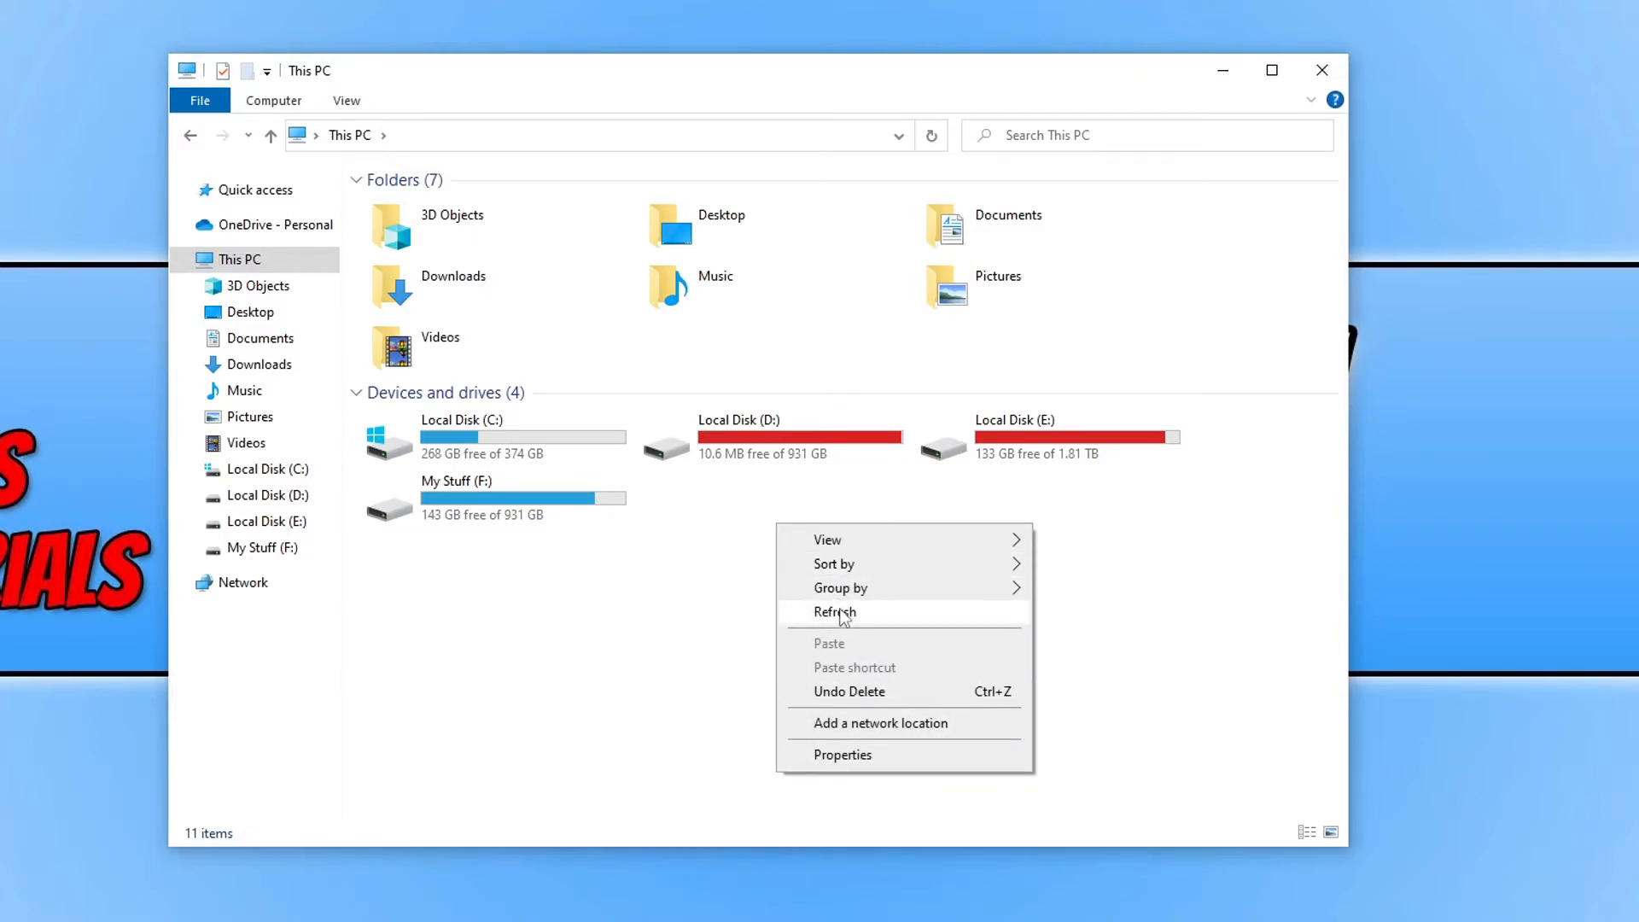
pyautogui.click(836, 612)
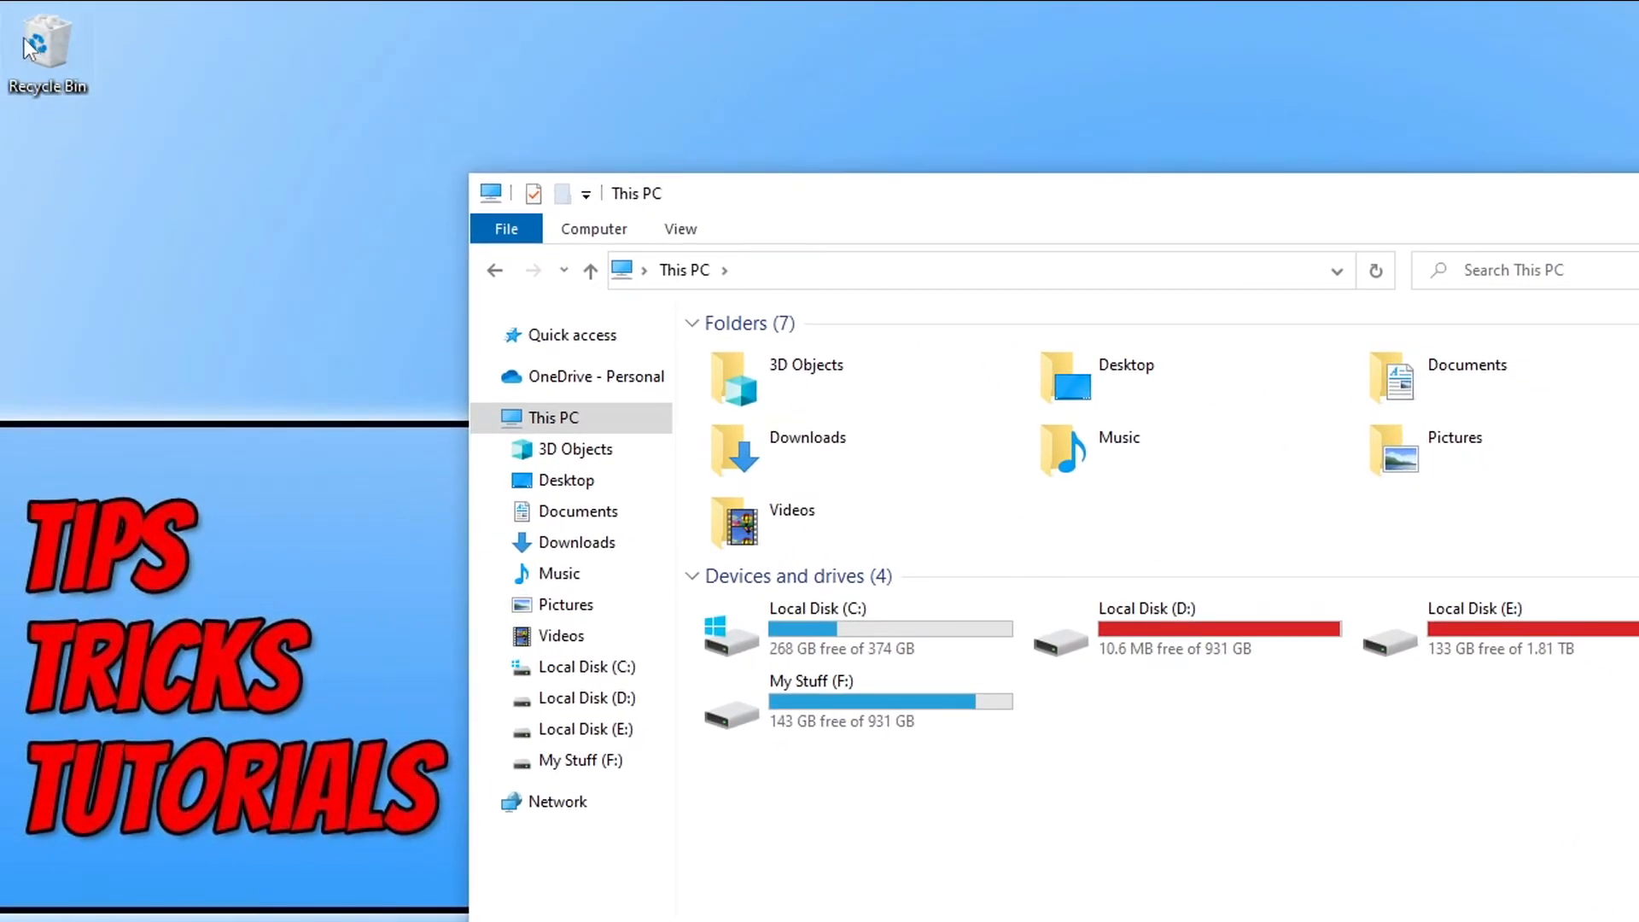
# Empty the desktop Recycle Bin, permanently deleting its 60 items so D: shows 55.2 GB free.
pyautogui.rightClick(32, 48)
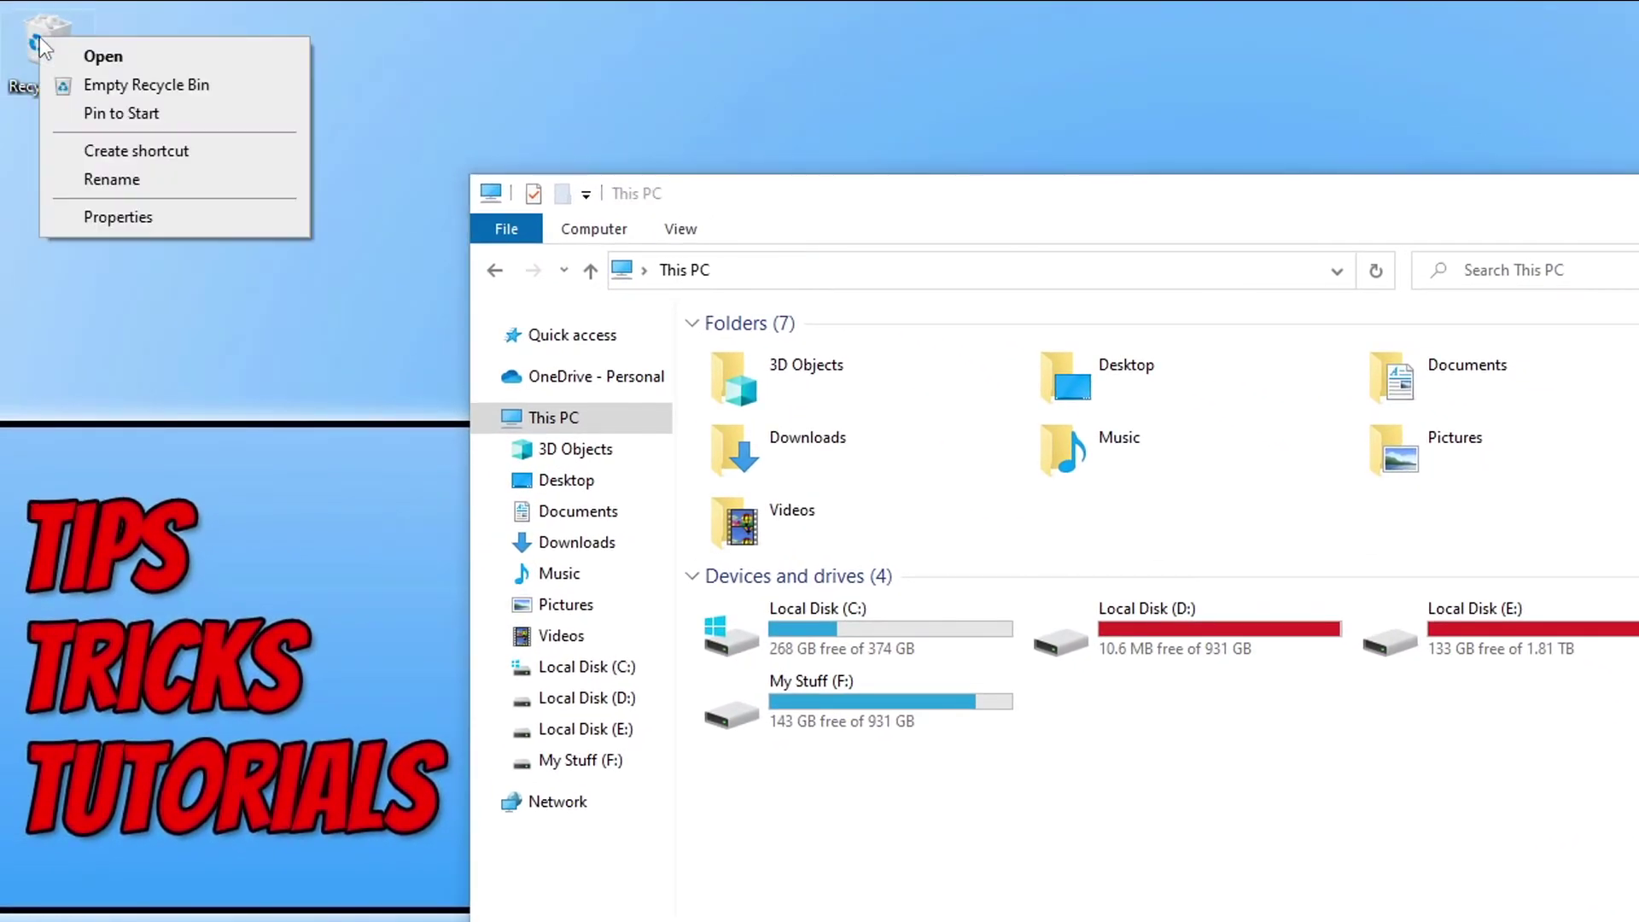
pyautogui.click(222, 85)
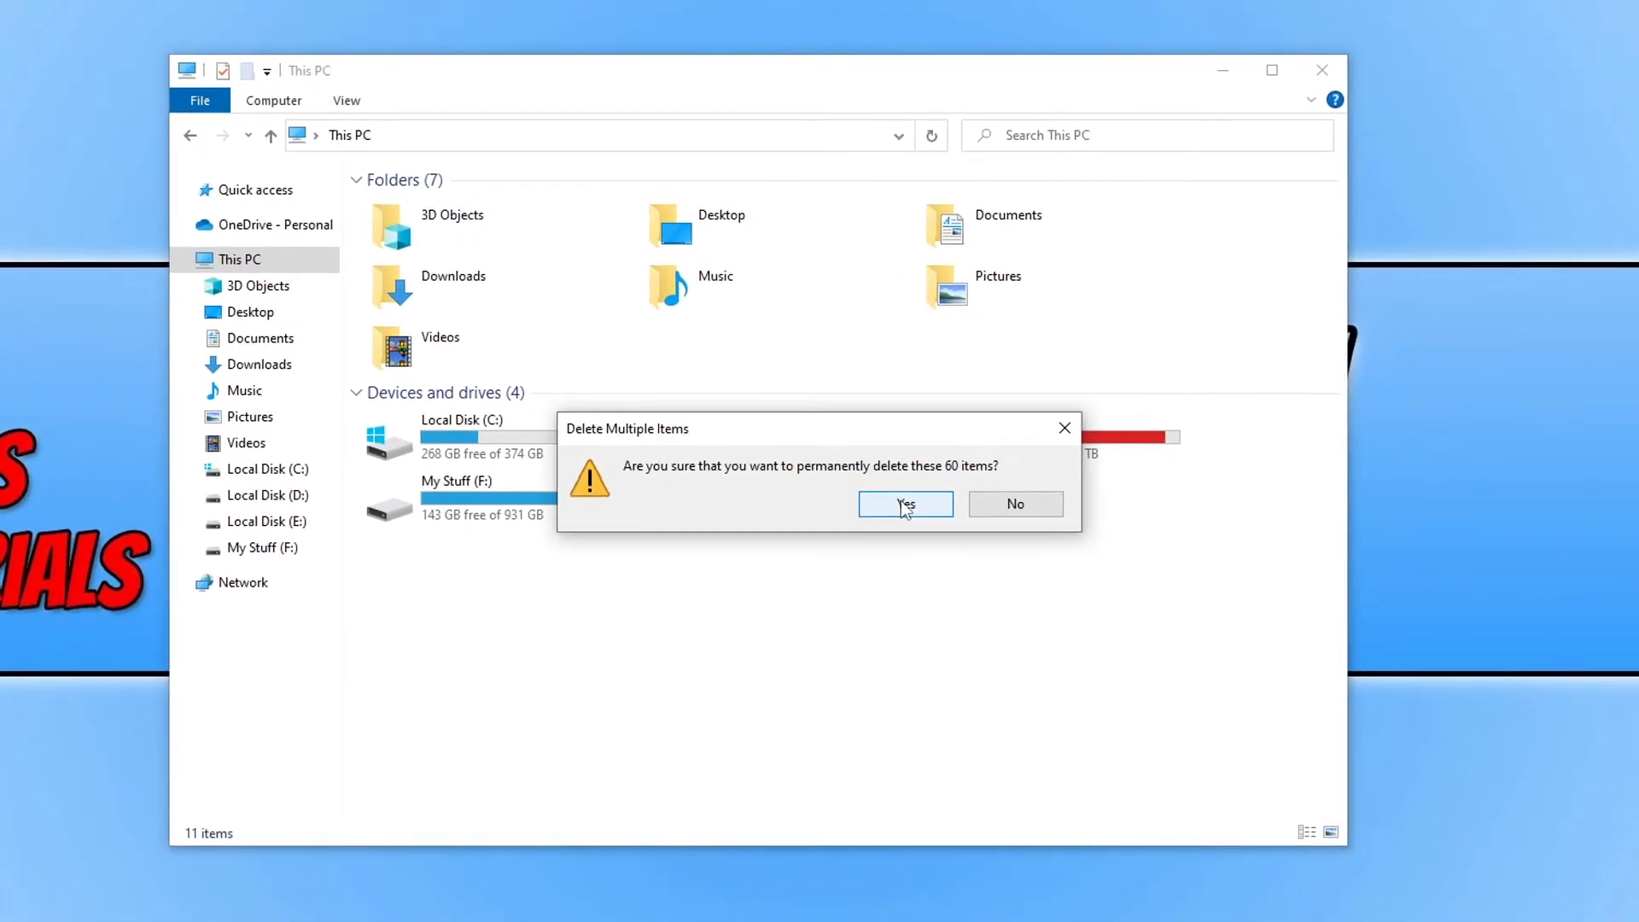
pyautogui.click(1188, 649)
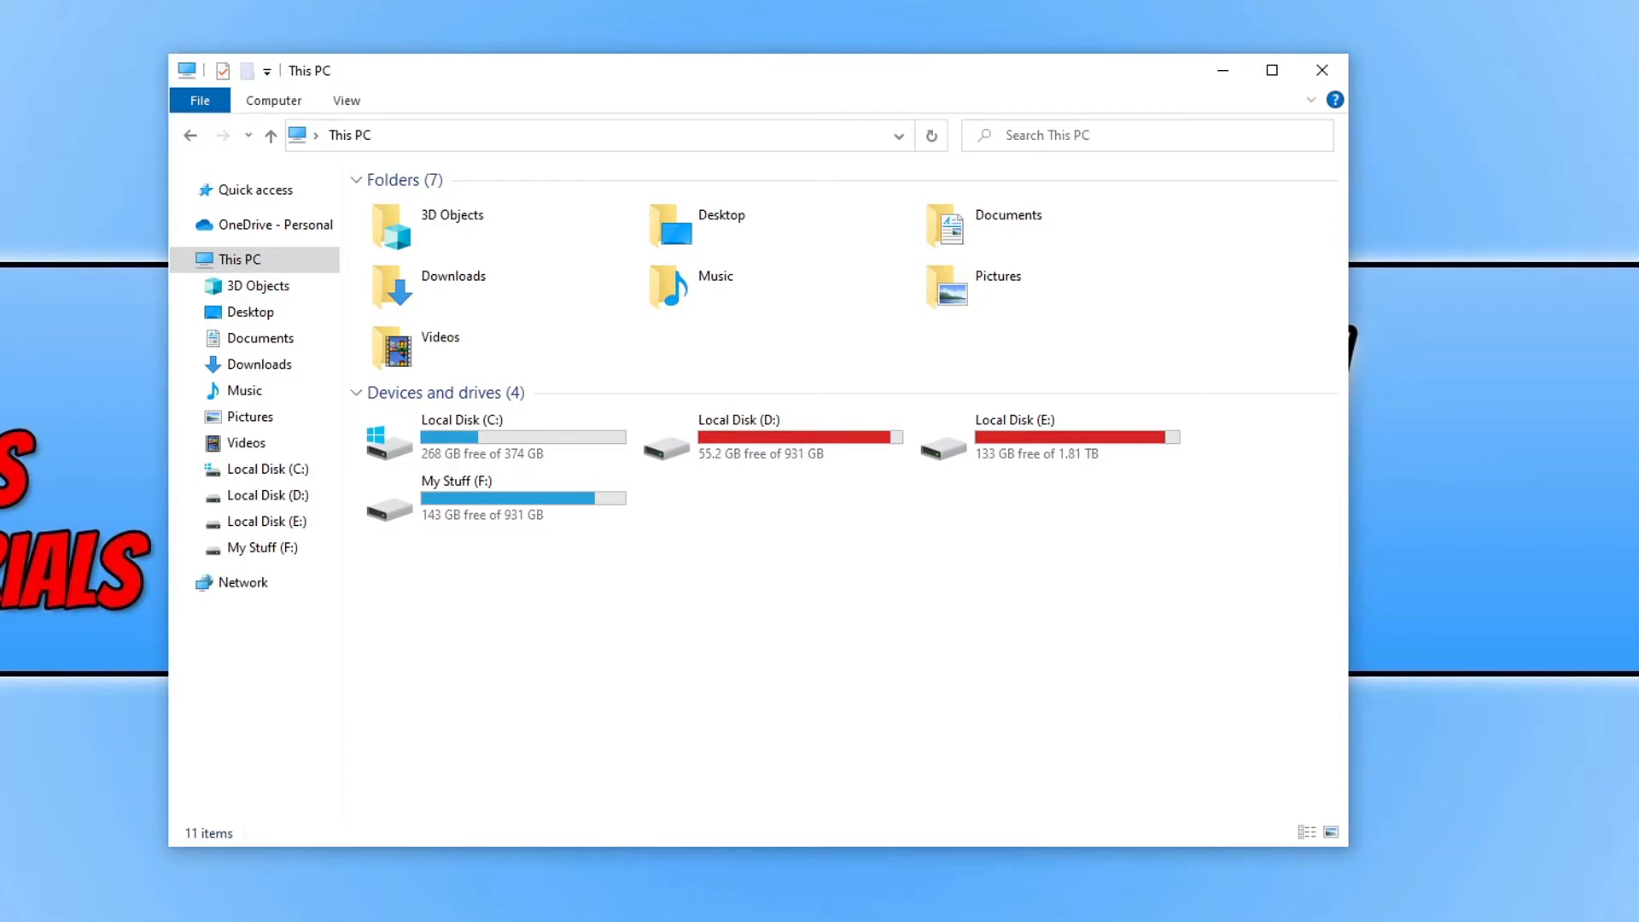